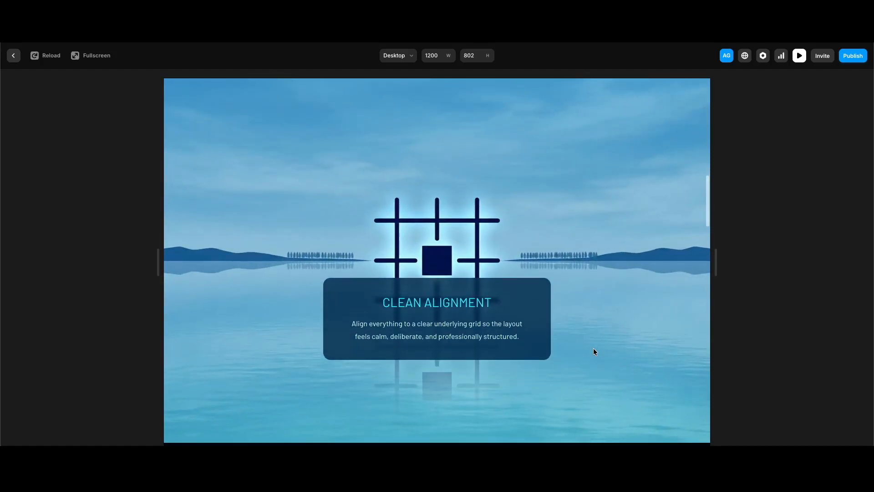
Examine the scroll animation of the previewed page from the Clean Alignment section to the footer, and return to the page's start.
scroll(593, 349, "down", 3)
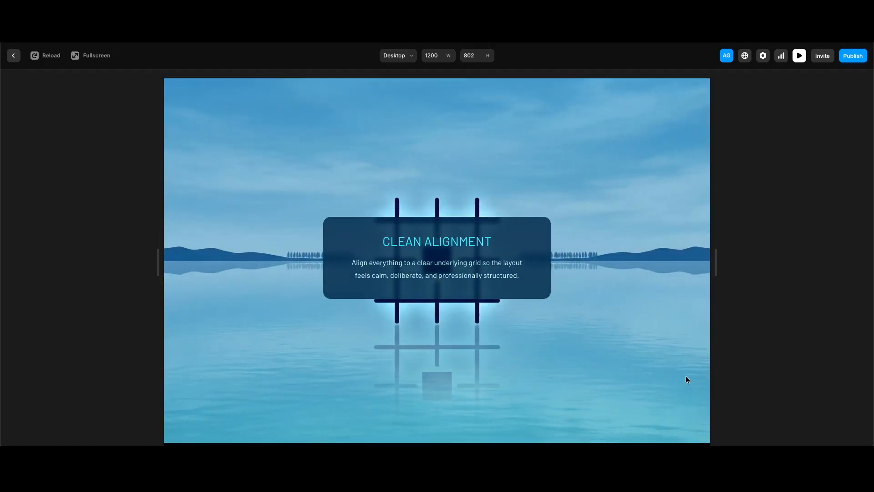
scroll(675, 377, "down", 5)
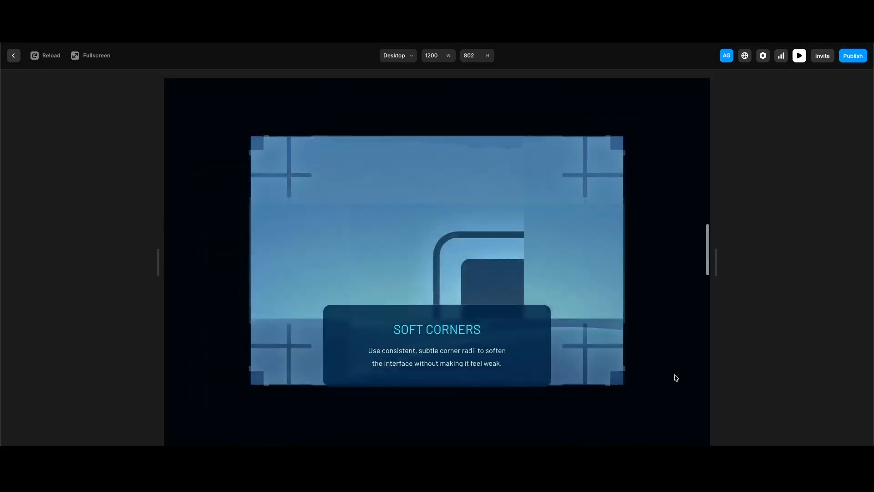
scroll(675, 377, "down", 5)
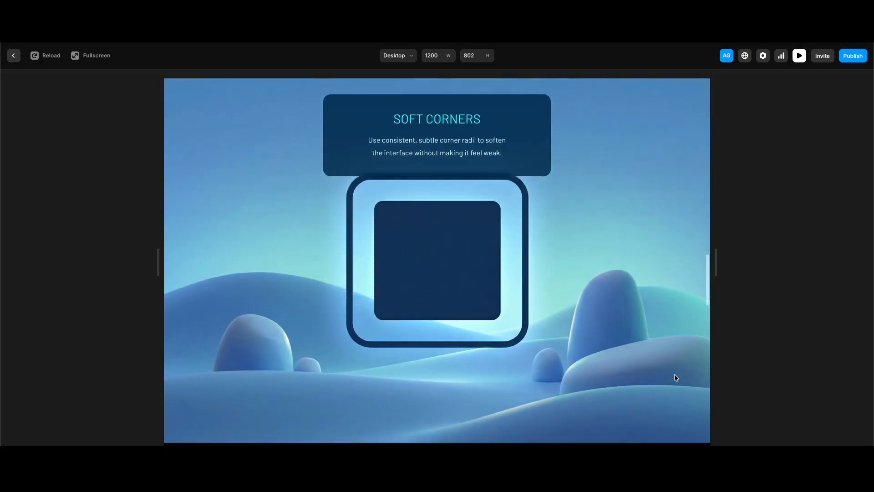
scroll(675, 377, "down", 5)
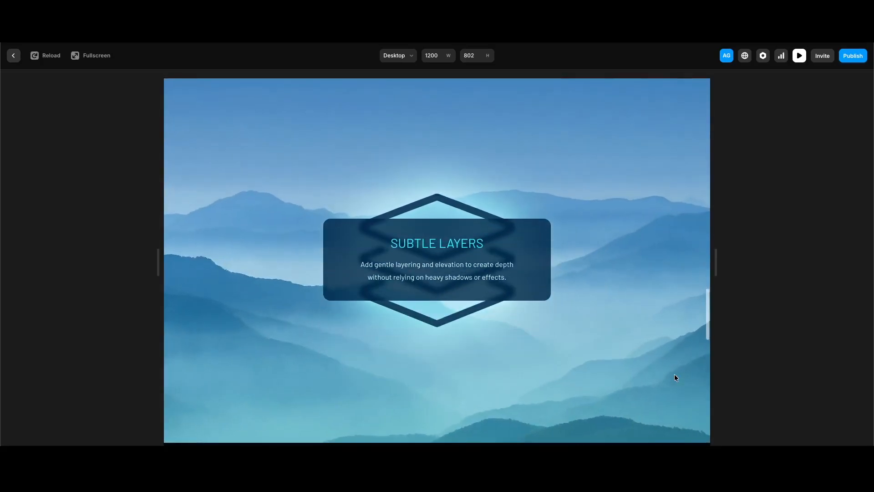
scroll(674, 377, "down", 8)
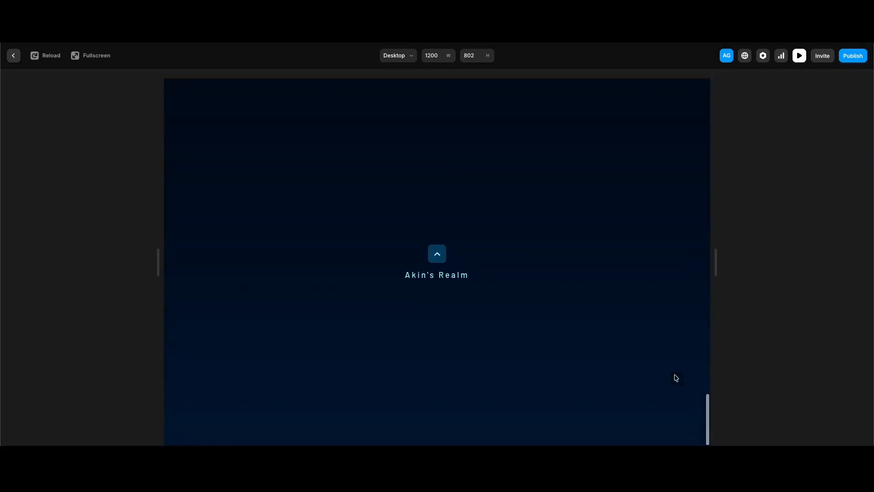
left_click(437, 253)
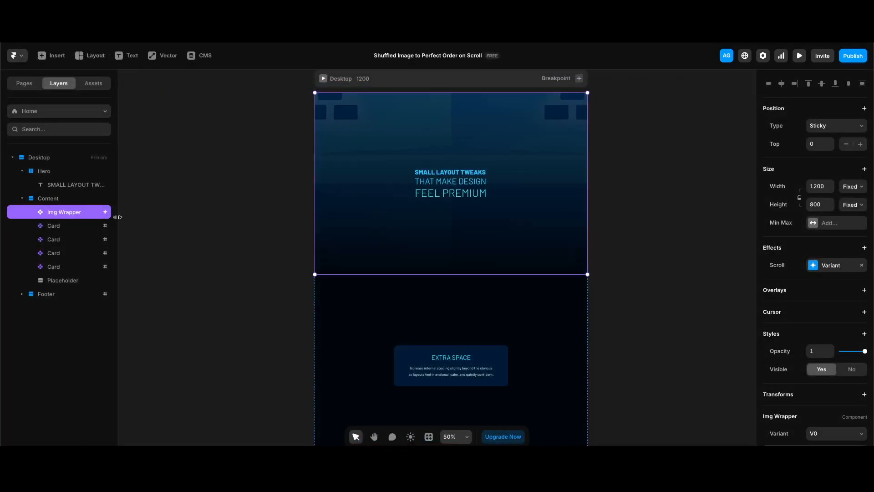
Open the Img Wrapper component and its nested Img component to examine the Shuffled and Ordered variants and their image pieces.
right_click(95, 215)
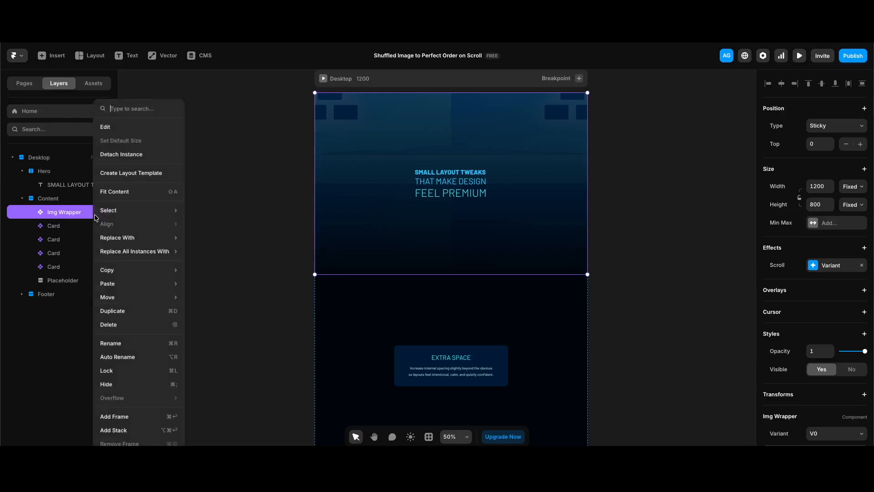
left_click(105, 127)
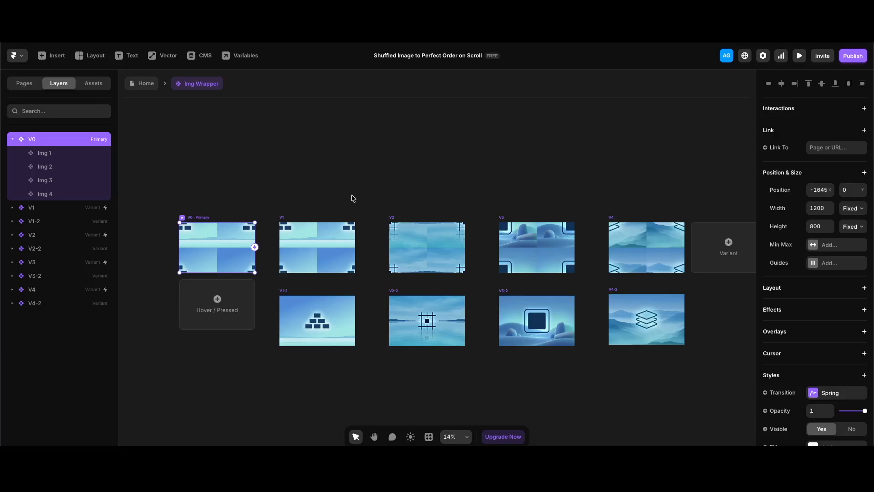
left_click(55, 154)
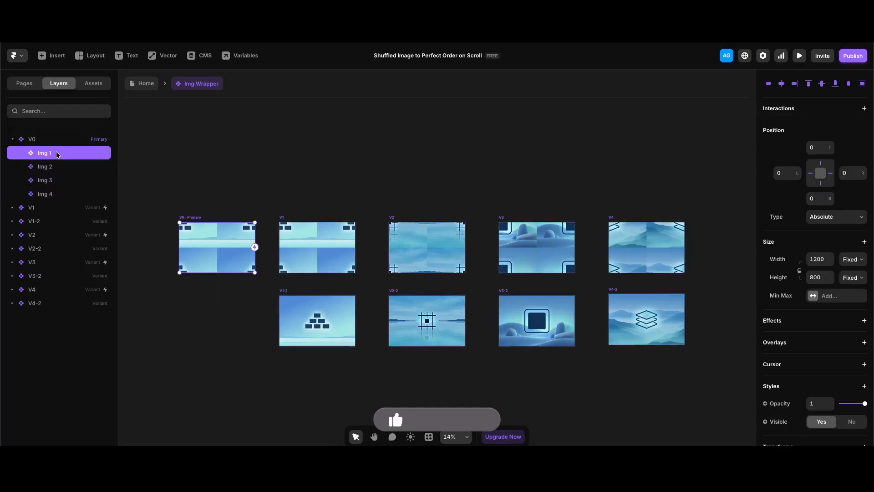
double_click(203, 257)
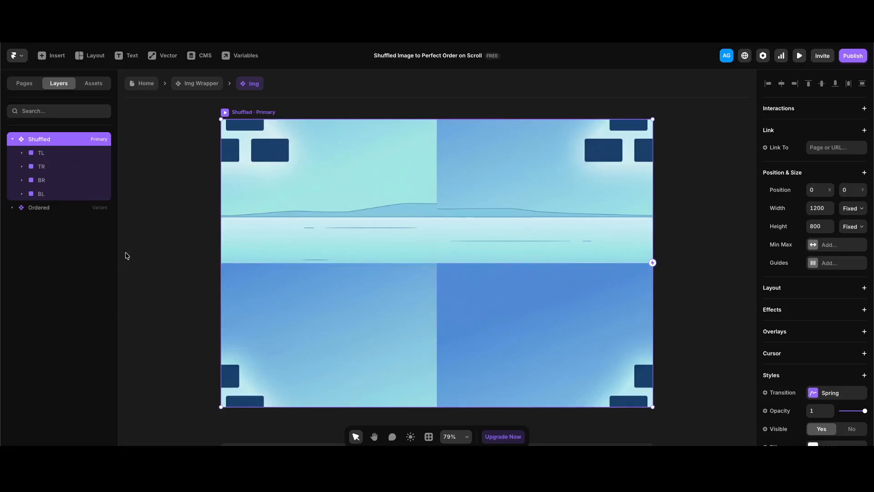
key("Escape")
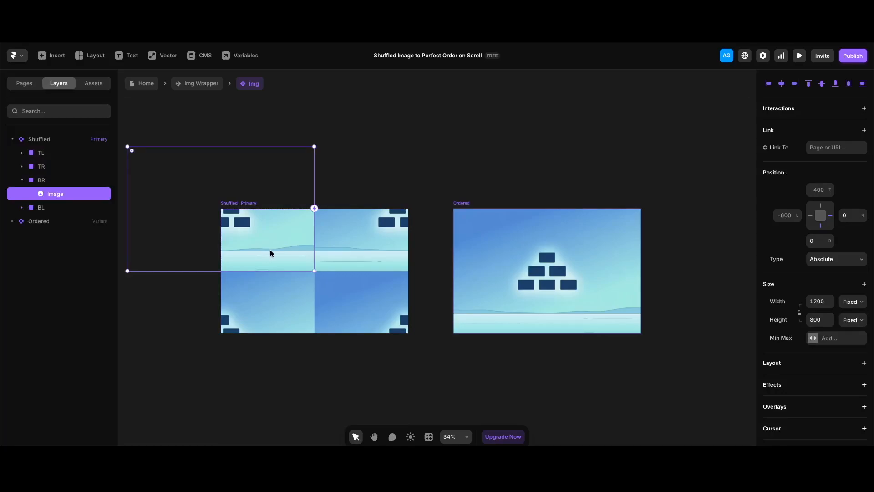
scroll(815, 319, "down", 5)
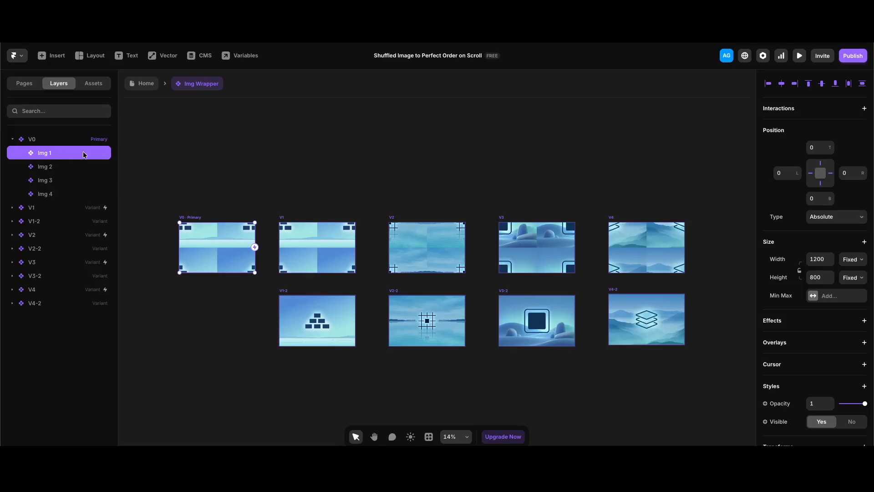
Examine the variant, image and opacity settings of Img 1 through Img 4 in the V0 variant.
scroll(816, 339, "down", 3)
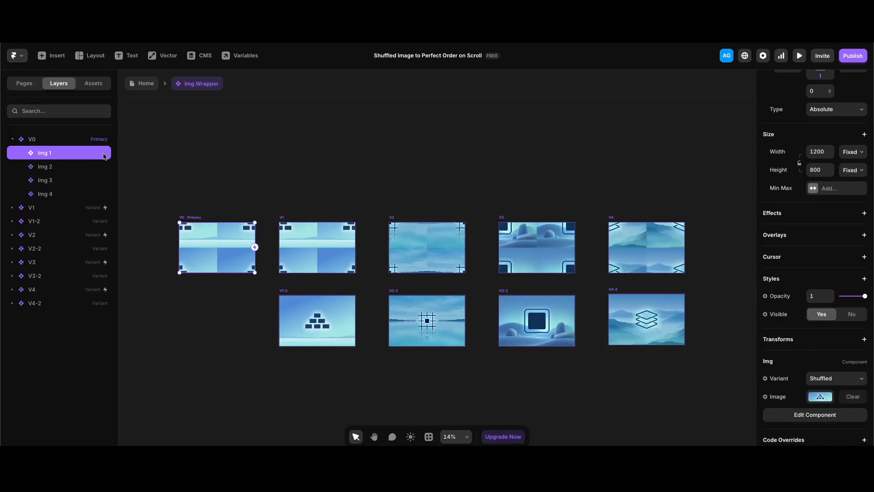
left_click(64, 169)
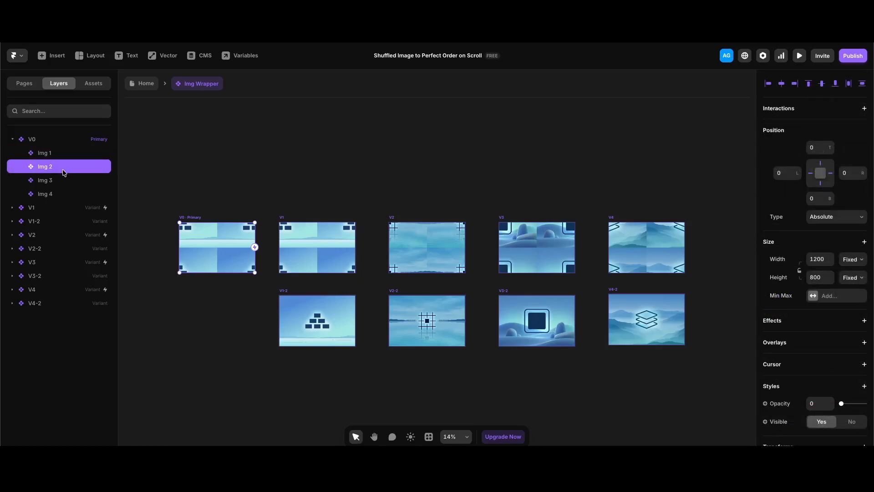
left_click(59, 194, "shift")
left_click(384, 183)
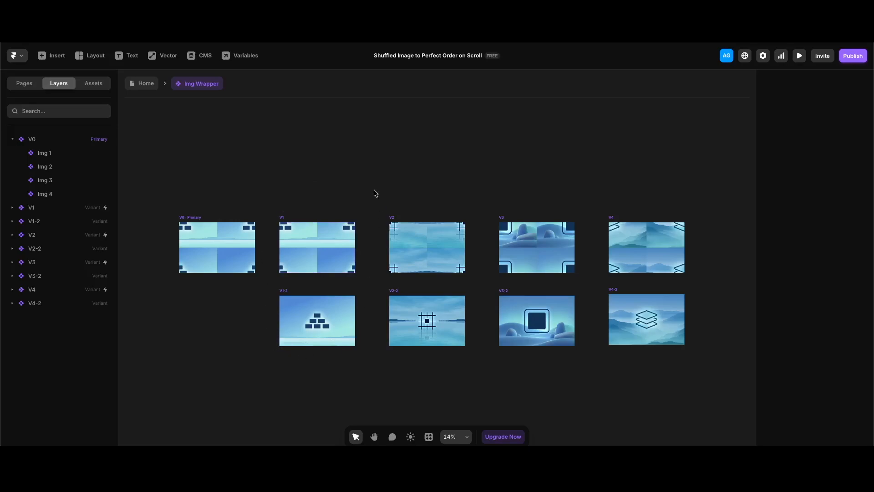
Examine the Appear interaction linking variant V1 to V1-2 in Img Wrapper, and return to the Home page.
left_click(282, 219)
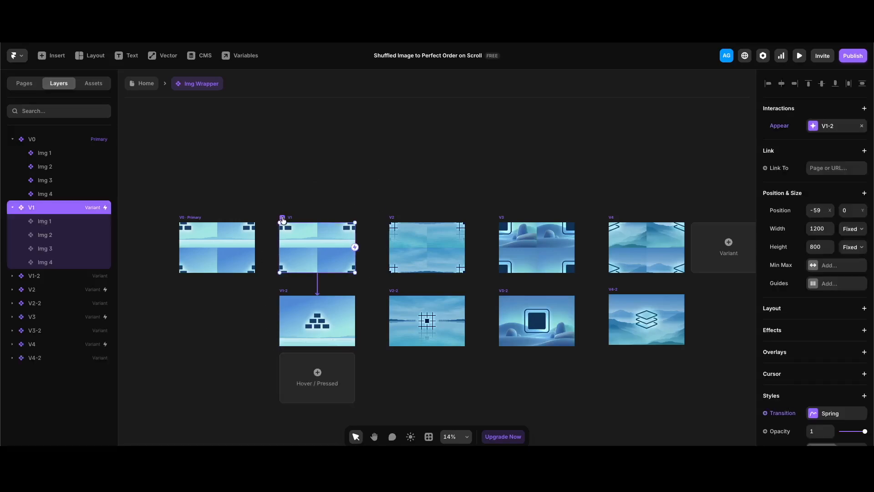
scroll(283, 218, "up", 3)
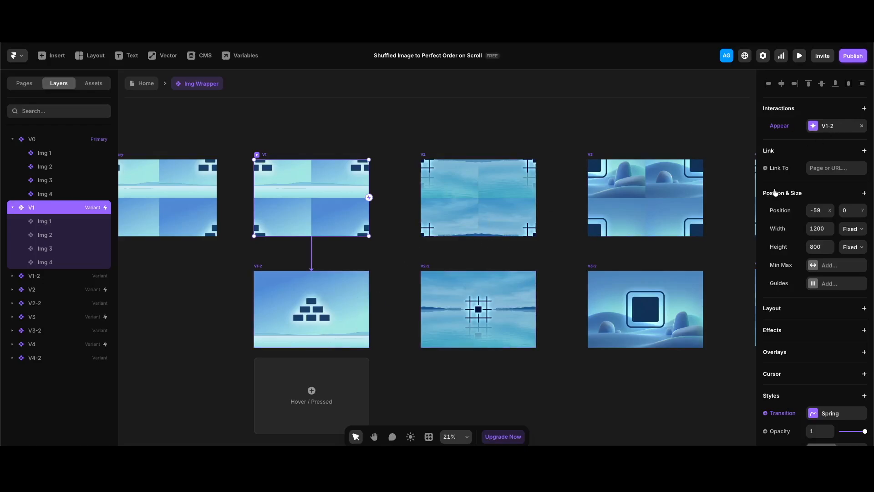
left_click(829, 125)
left_click(309, 134)
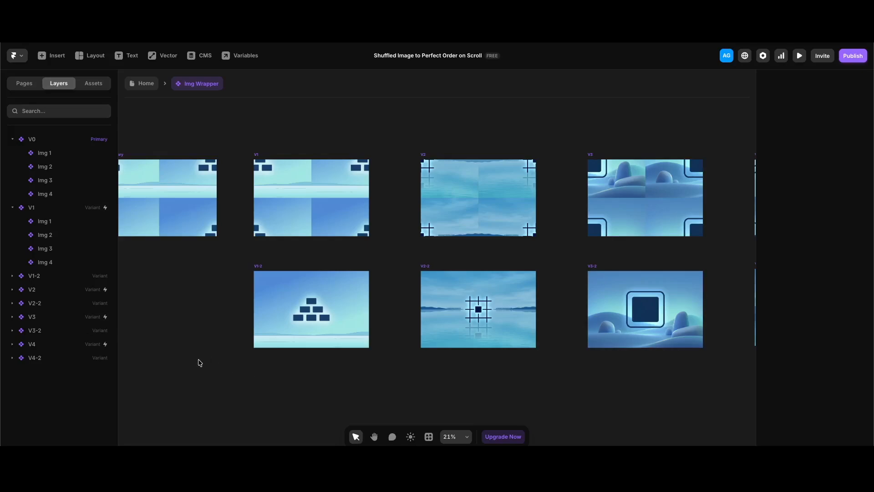
key("Escape")
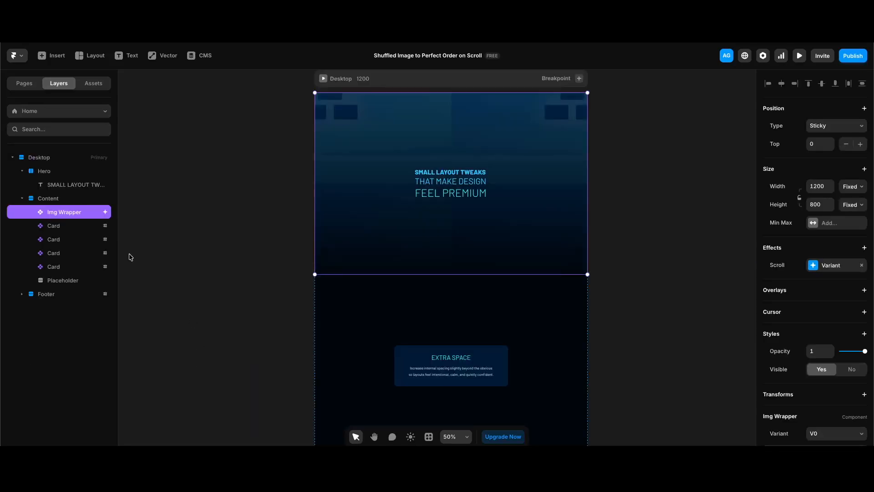
Examine the Scroll Variant effect of Img Wrapper, the settings of the Content stack and the Placeholder layer.
left_click(815, 265)
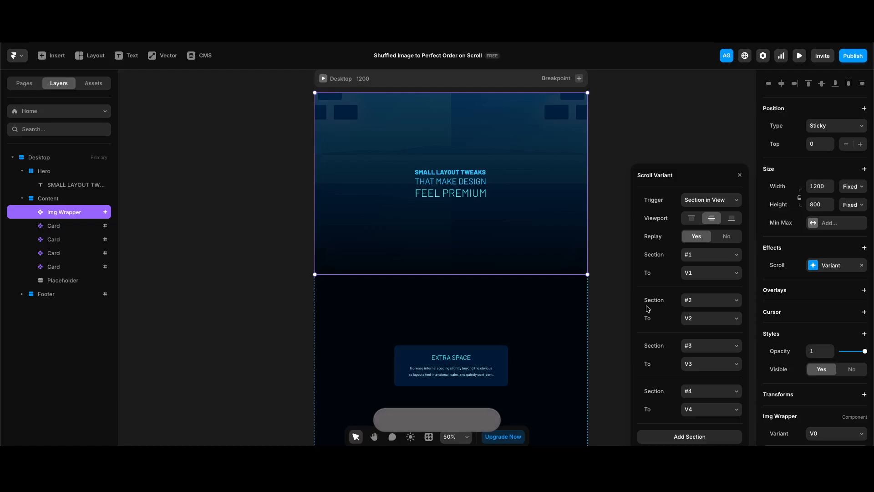
left_click(532, 292)
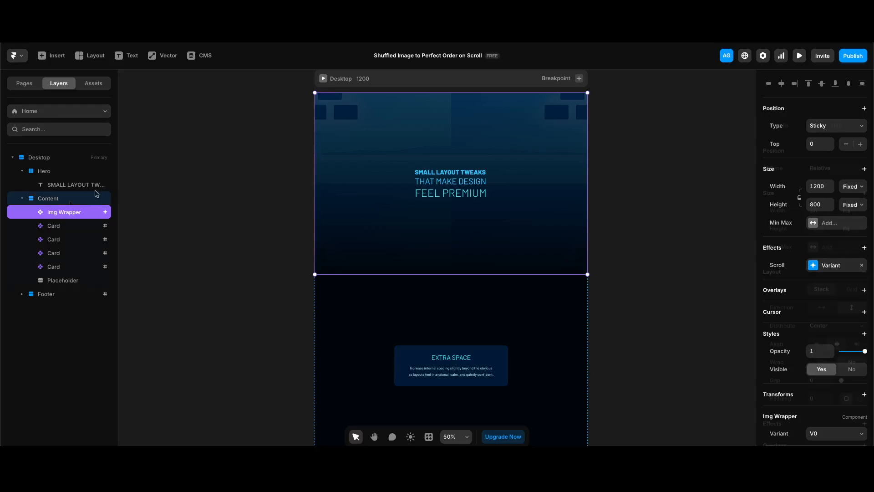
left_click(71, 199)
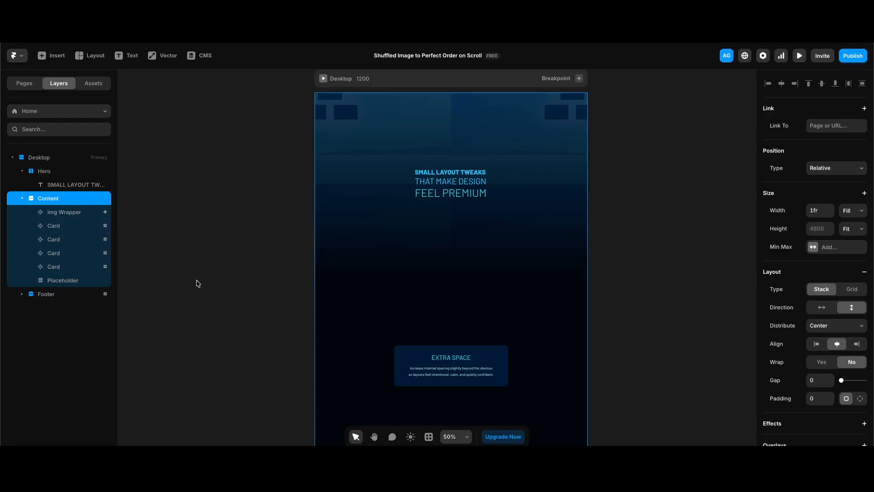
left_click(72, 280)
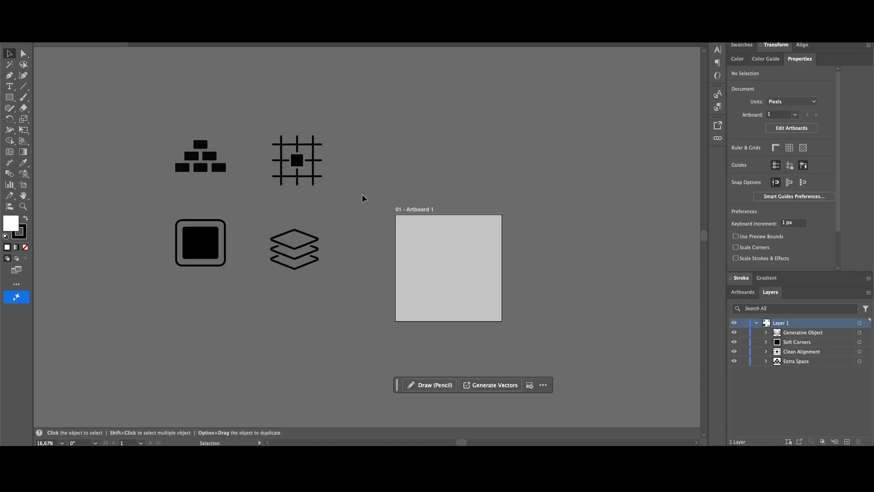
In Illustrator, set up Generate Vectors with the Firefly Vector 3 model, the Icon content type and the Black and white color preset.
left_click(498, 387)
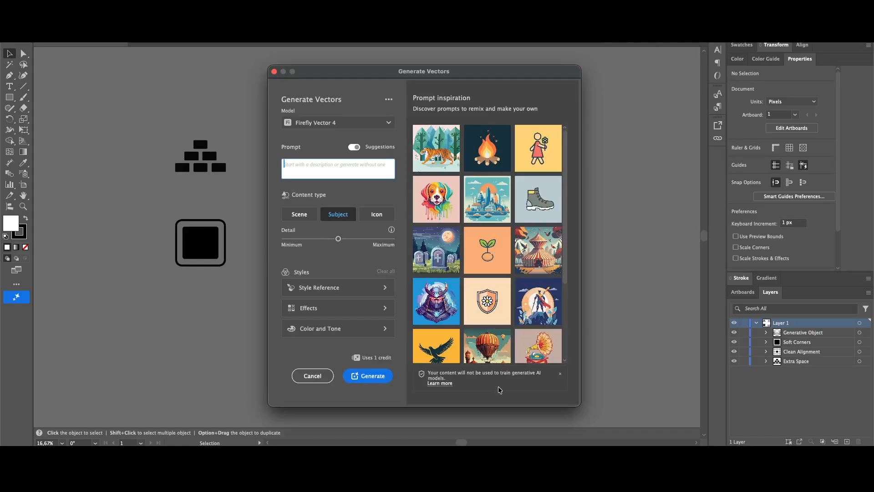
left_click(374, 216)
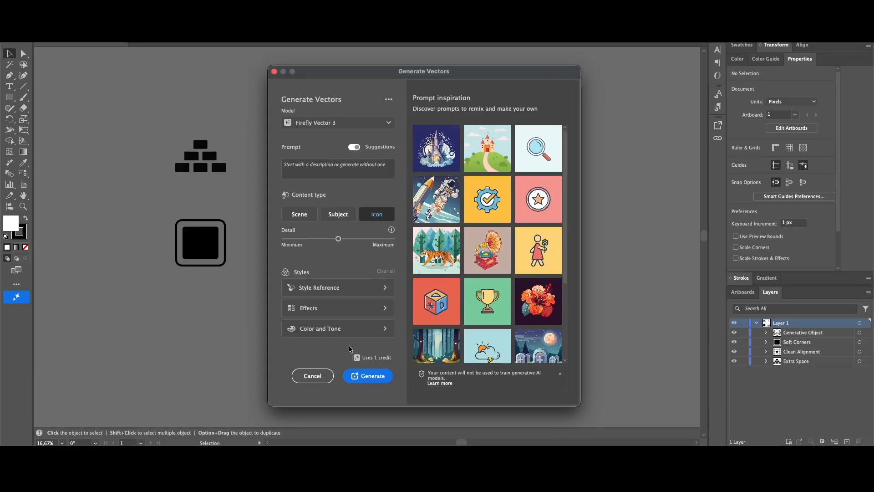
left_click(353, 329)
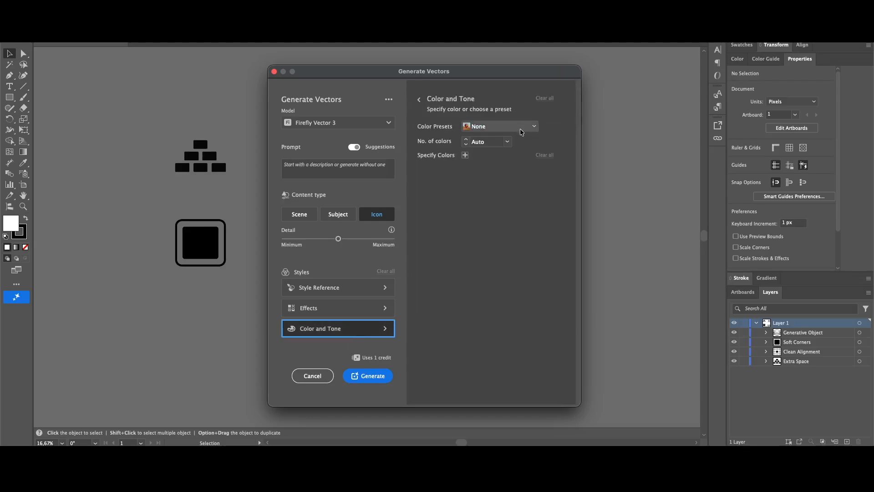
left_click(522, 127)
left_click(516, 147)
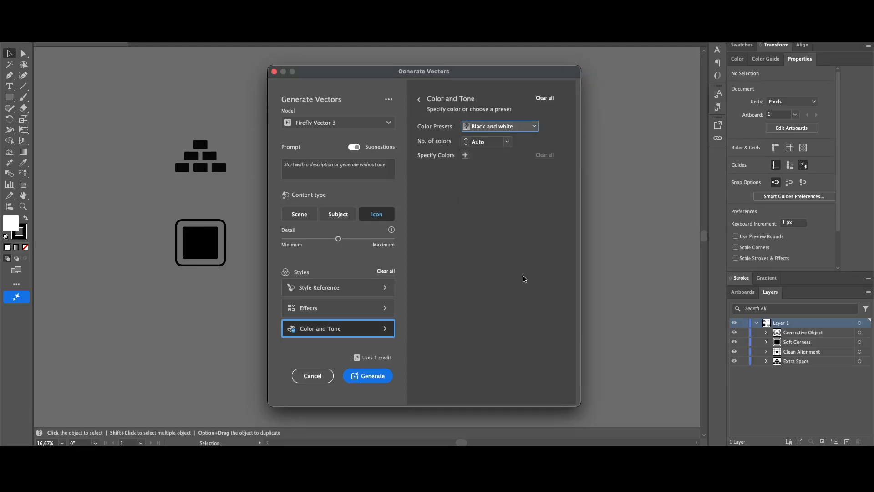
Set the number of colors for the generated vectors to 2.
left_click(488, 142)
key("BackSpace")
key("BackSpace")
key("BackSpace")
key("BackSpace")
type("2")
key("Tab")
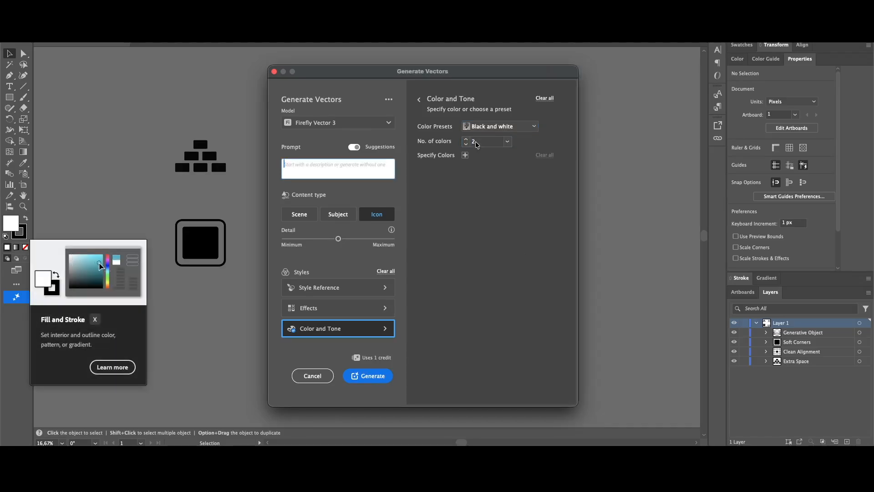
double_click(478, 144)
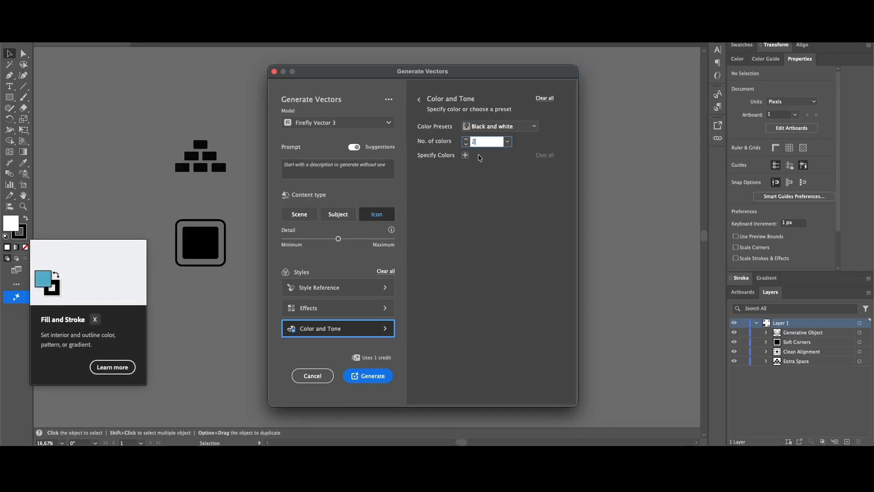
key("Return")
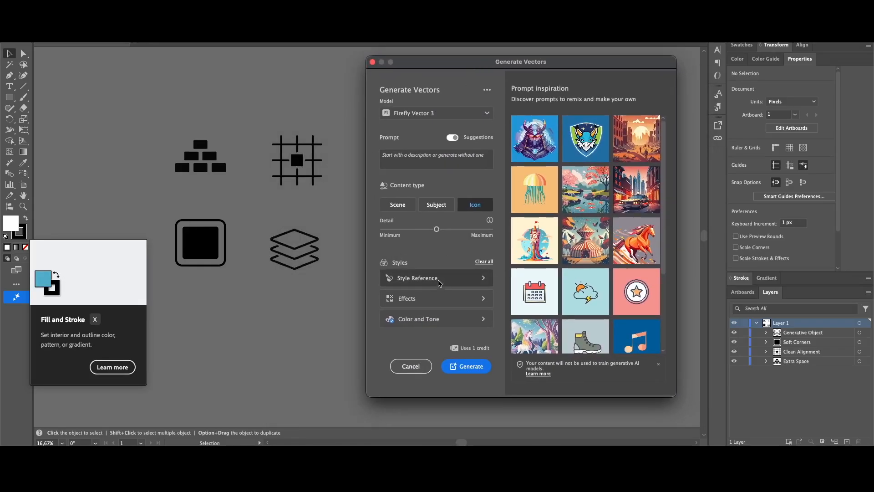
Try to pick the stacked-layers icon as the style reference for the generated vectors.
left_click(440, 283)
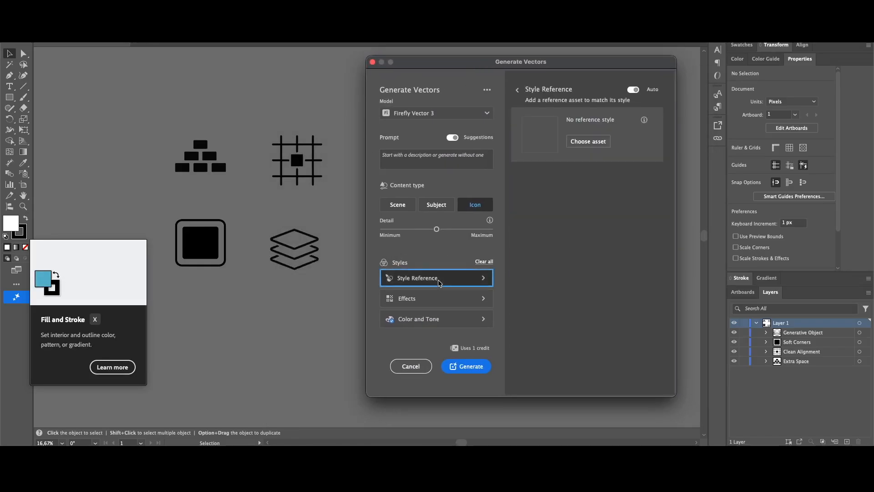
left_click(599, 144)
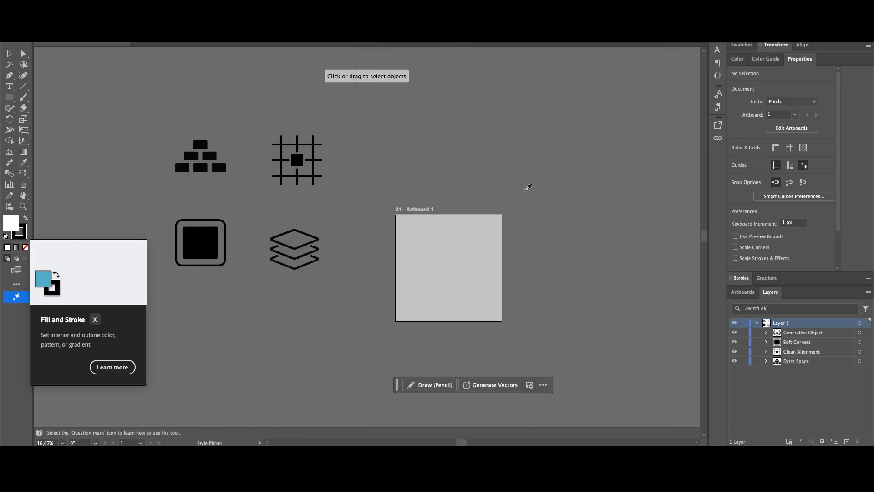
left_click(306, 241)
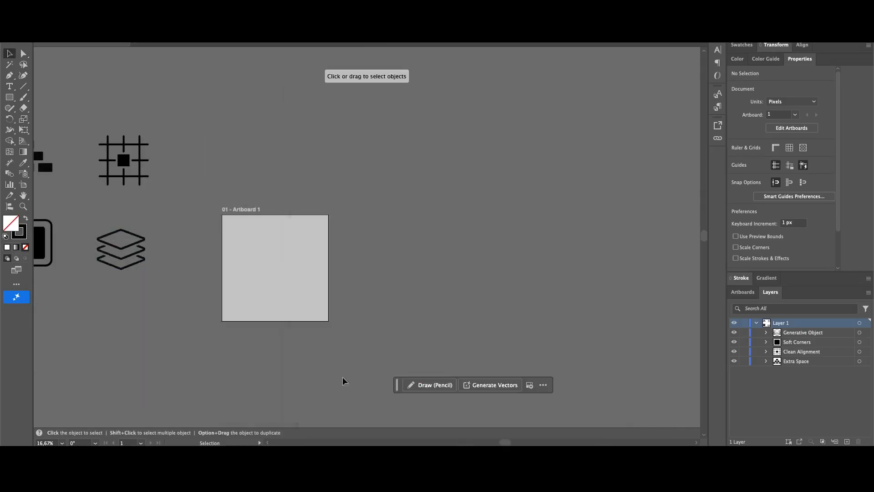
Centre the stacked-layers icon on Artboard 1 and pick it as the style reference in Generate Vectors.
left_click_drag(120, 249, 274, 270)
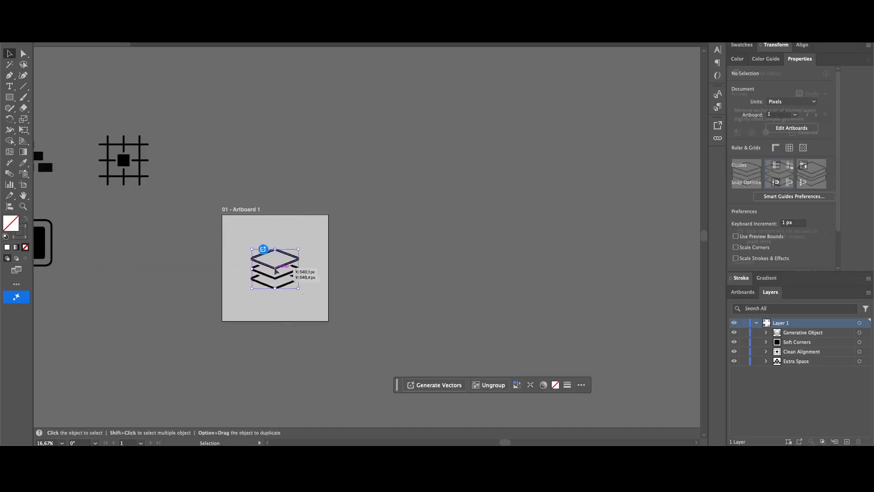
left_click(428, 386)
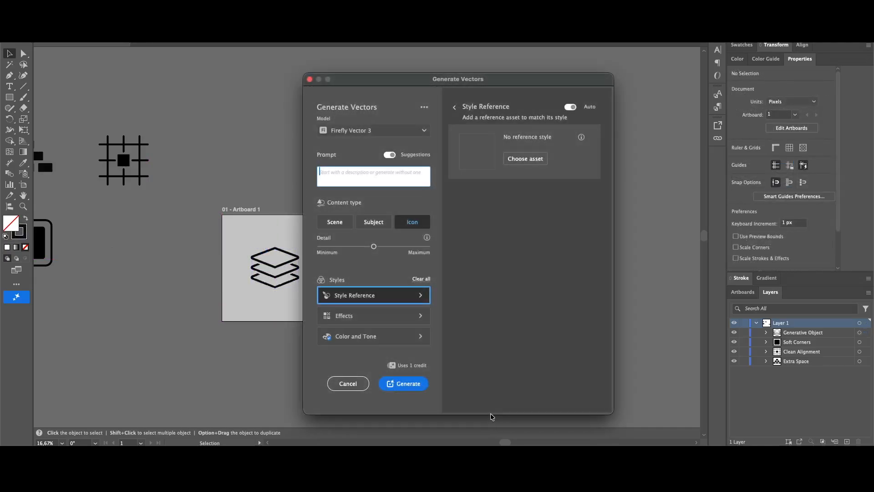
left_click(521, 162)
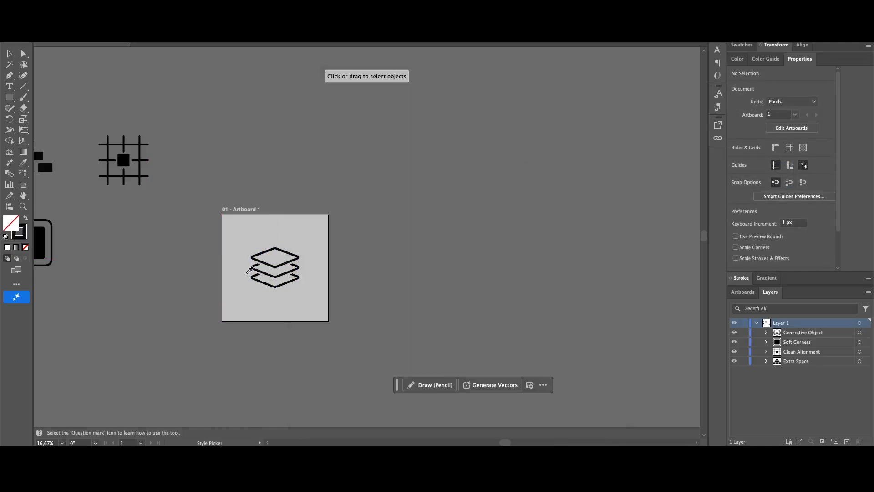
left_click(277, 263)
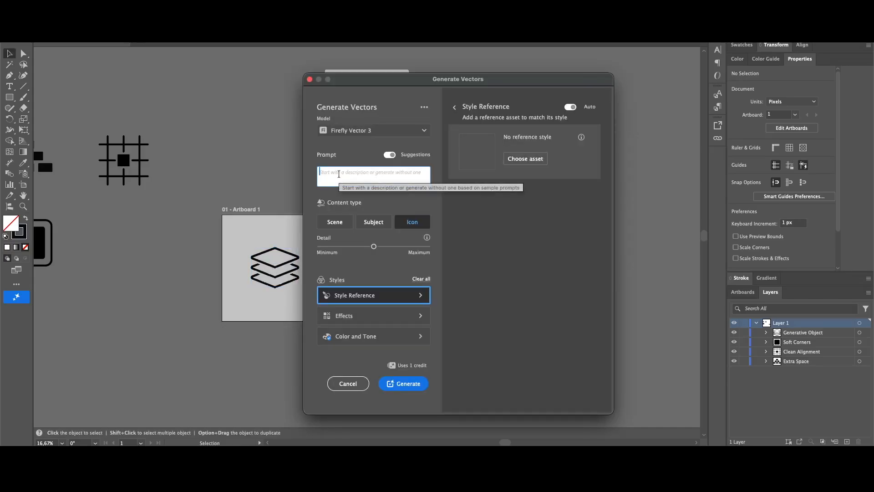
Generate vectors from the prompt starting "Pure black, outline-only vector icon representing web design" and choose the second variation.
key("super+v")
left_click(400, 384)
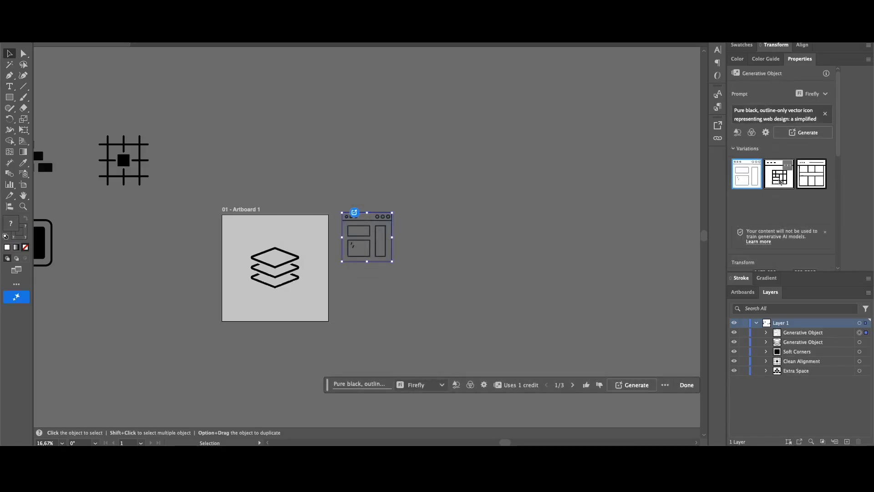
left_click(783, 167)
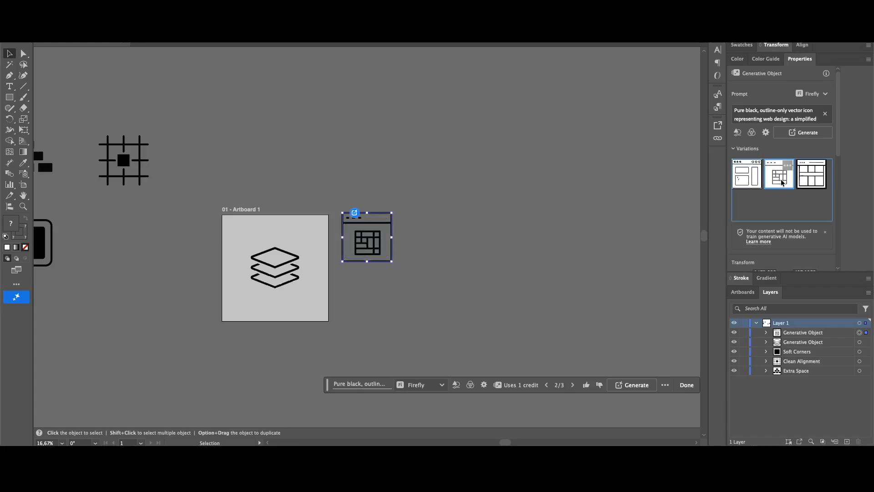
Move the stacked-layers icon off Artboard 1 and centre the new web design icon on it.
left_click_drag(270, 266, 134, 267)
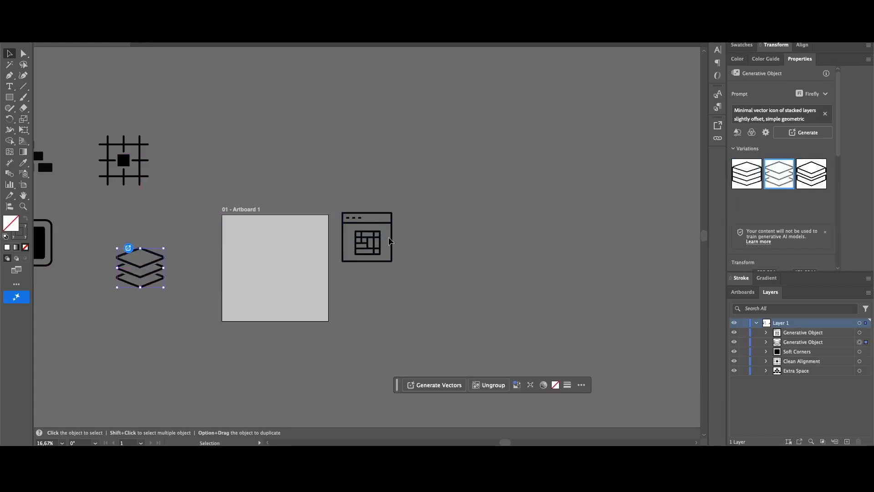
left_click(371, 234)
left_click_drag(371, 235, 279, 265)
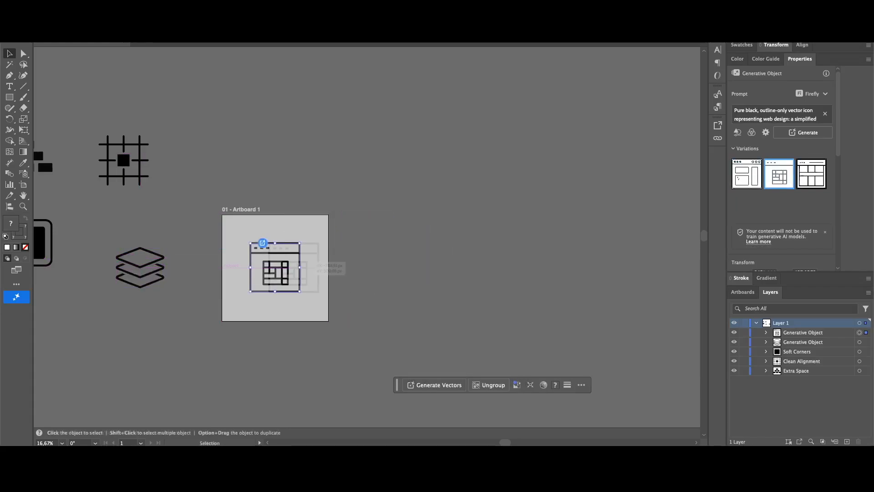
Export the artboard containing the web design icon with Export for Screens.
left_click(67, 2)
mouse_move(137, 217)
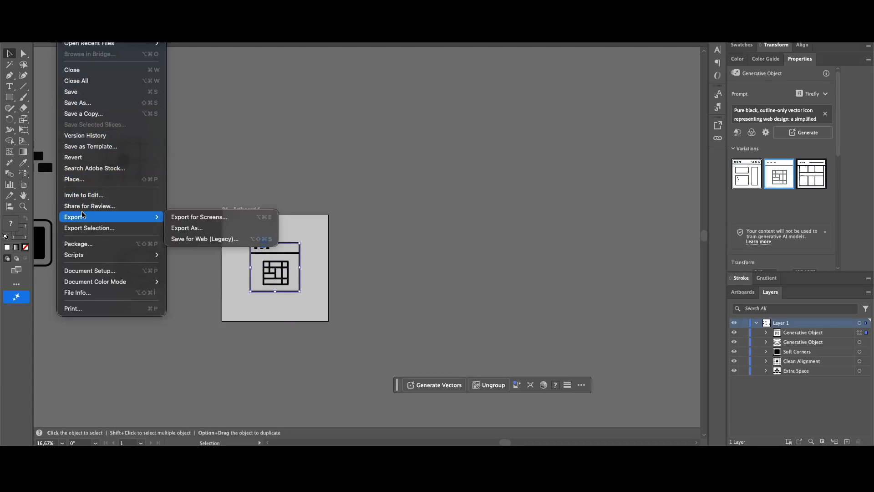
left_click(189, 217)
left_click(593, 349)
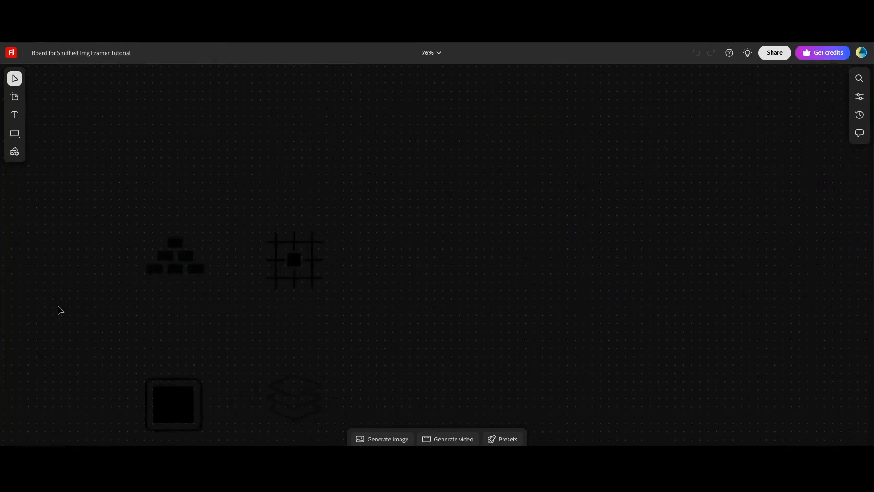
In Adobe Firefly, paste the web design icon onto the board beside the stacked-layers icon.
scroll(59, 308, "down", 3)
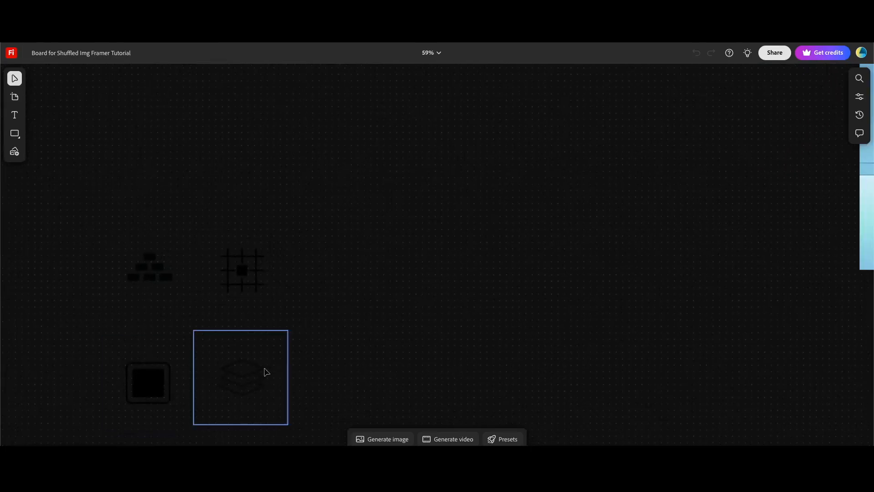
scroll(318, 368, "down", 1)
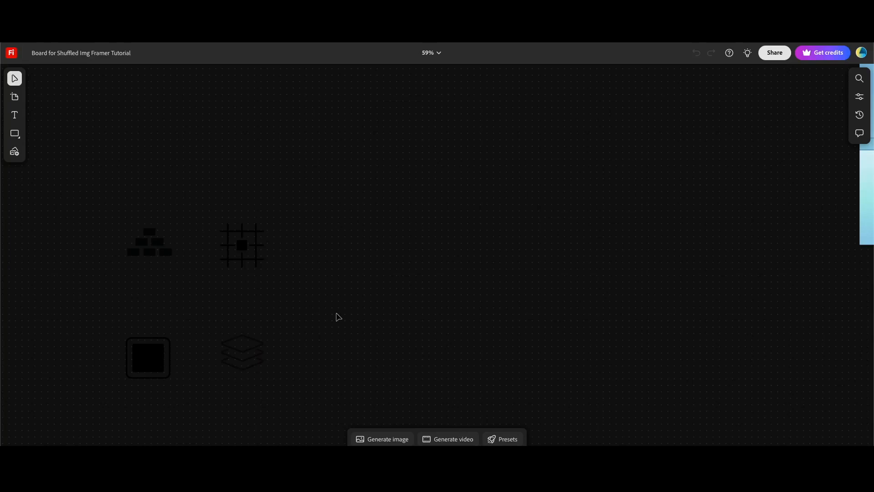
key("ctrl+v")
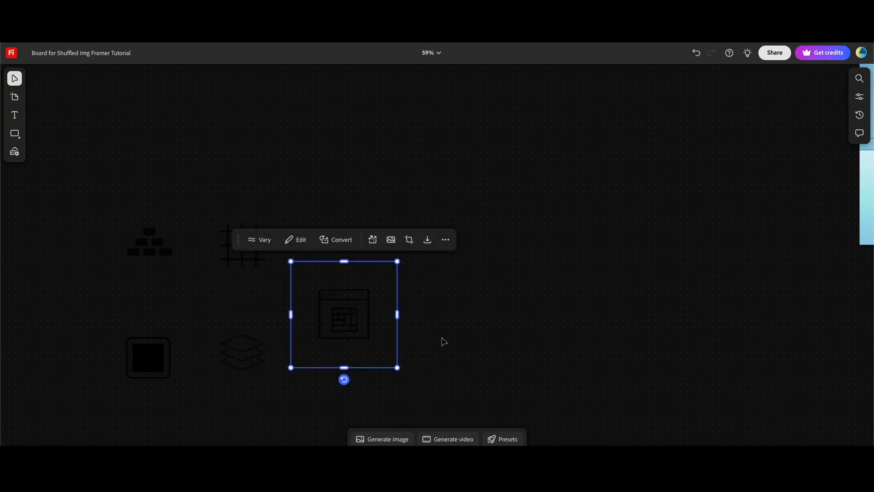
Generate a landscape image with Gemini 2.5 (w/ Nano Banana) from the "Modern web design visual" prompt, using the web design icon as reference image.
left_click(391, 441)
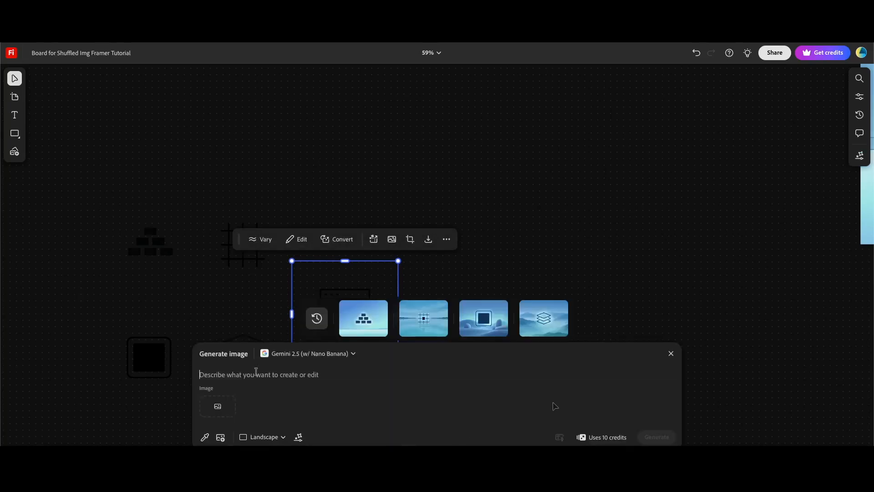
type("Modern web design visual featuring a large, centered, prominent icon in the reference image. Sleek digital design style with smooth surfaces and subtle, soft gradients. Color palette built around mid blue, light blue, turquoise, and aqua tones, with gentle transitions and a polished, modern look. The icon is visually dominant and centered, surrounded by balanced negative space. Digital graphics aesthetic, not illustrative, not hand-drawn. No heavy textures, no realistic lighting, no 3D rendering. Clean, contemporary, tech-focused appearance with high visual clarity and scalable, UI-friendly styling.")
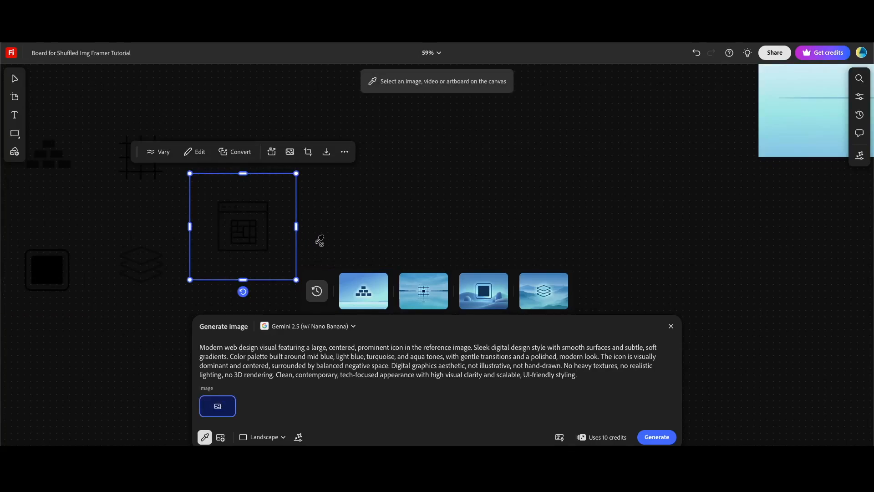
left_click(247, 226)
mouse_move(210, 417)
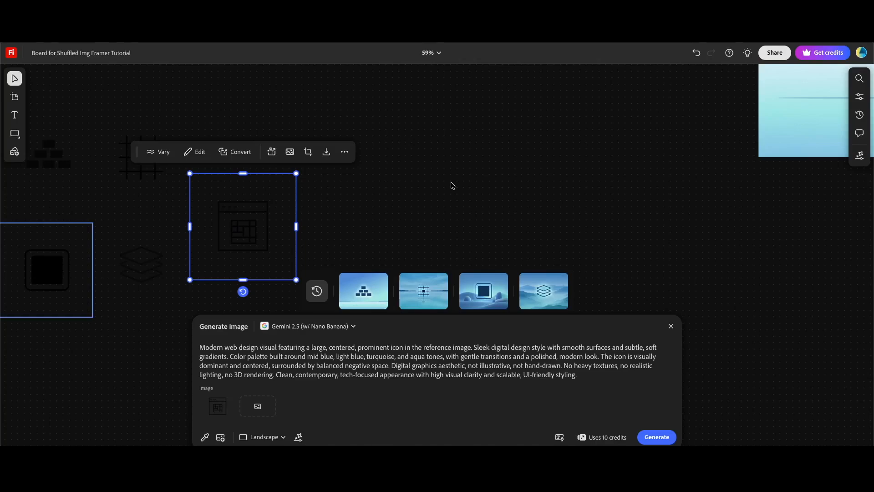
mouse_move(592, 299)
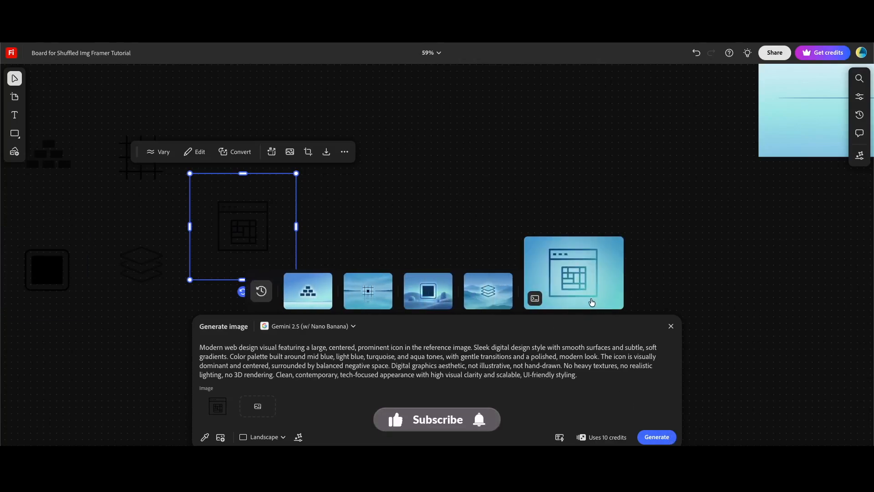
Place the generated web design image on an empty area of the board and download it.
left_click_drag(592, 302, 440, 117)
scroll(611, 219, "down", 5)
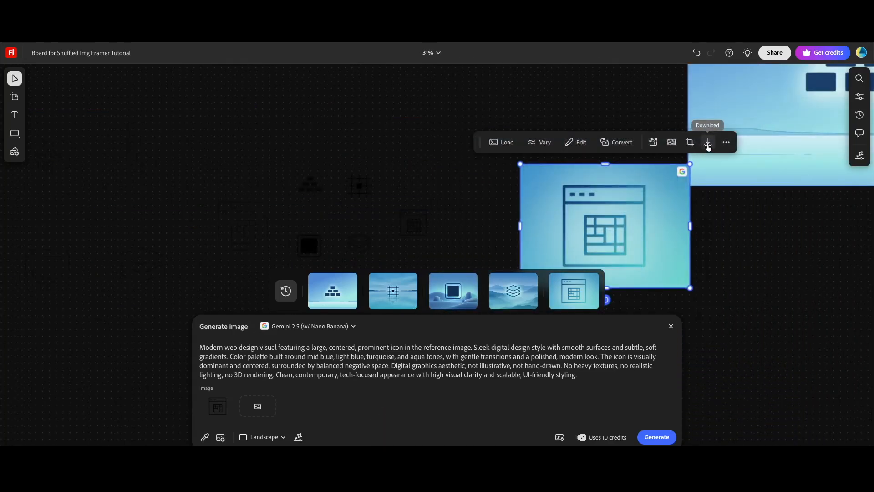
left_click(708, 143)
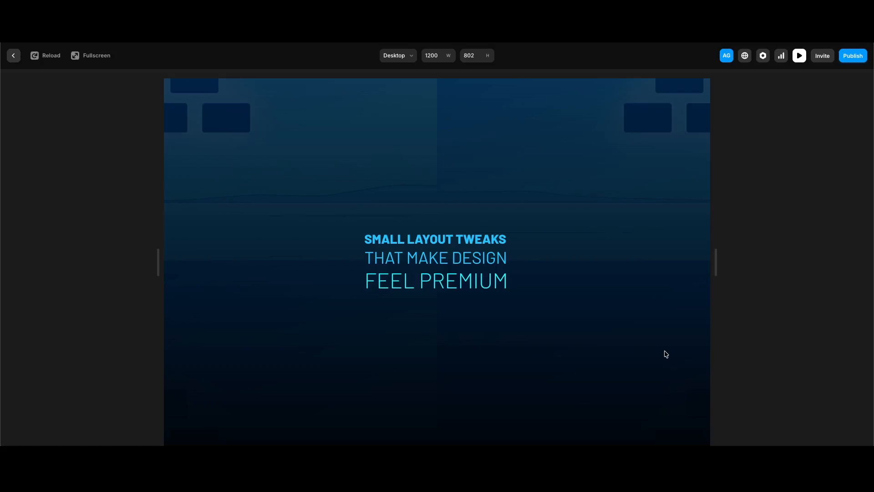
In the Framer preview, examine how the shuffled images assemble behind each text card down to the footer, and return to the page top.
scroll(665, 354, "down", 5)
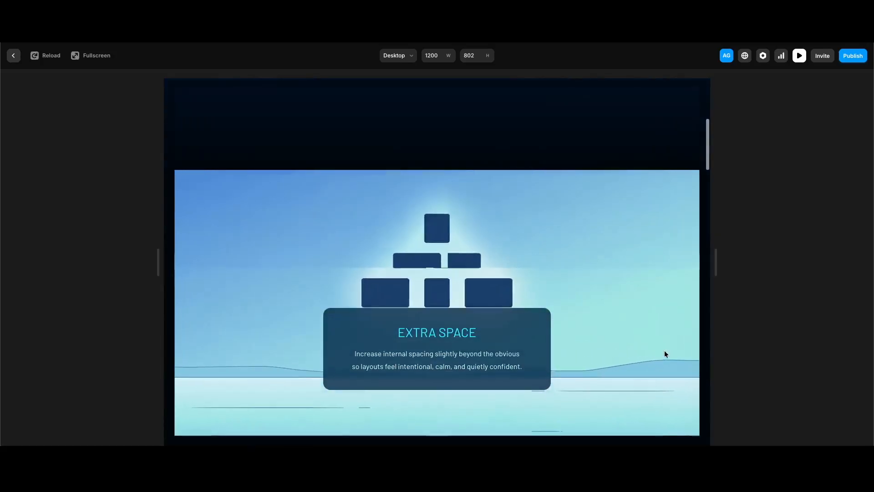
scroll(665, 354, "down", 2)
scroll(664, 353, "down", 2)
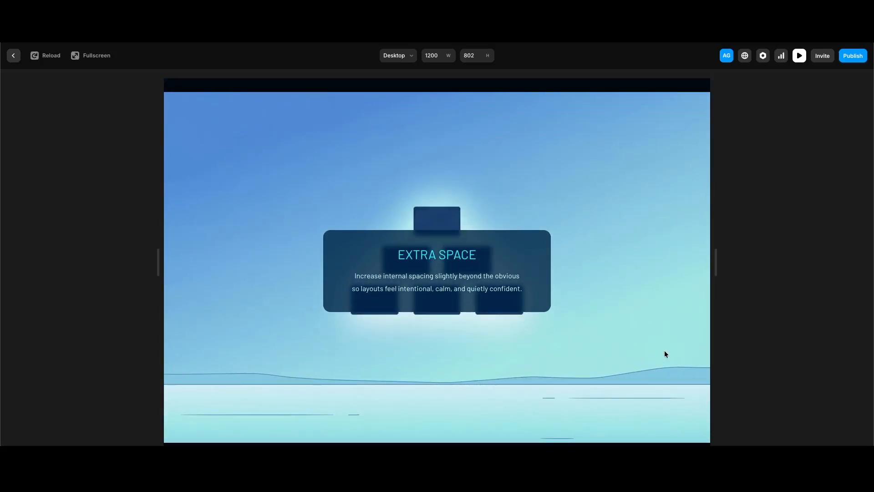
scroll(665, 354, "down", 5)
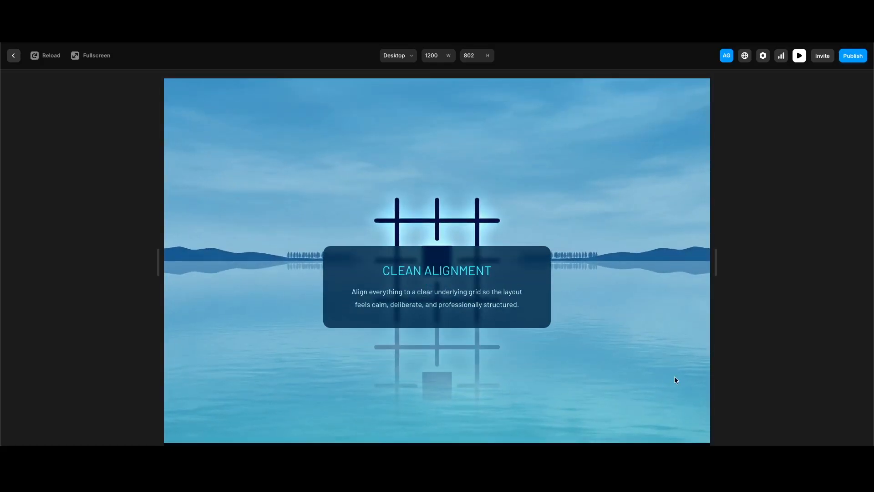
scroll(674, 378, "down", 5)
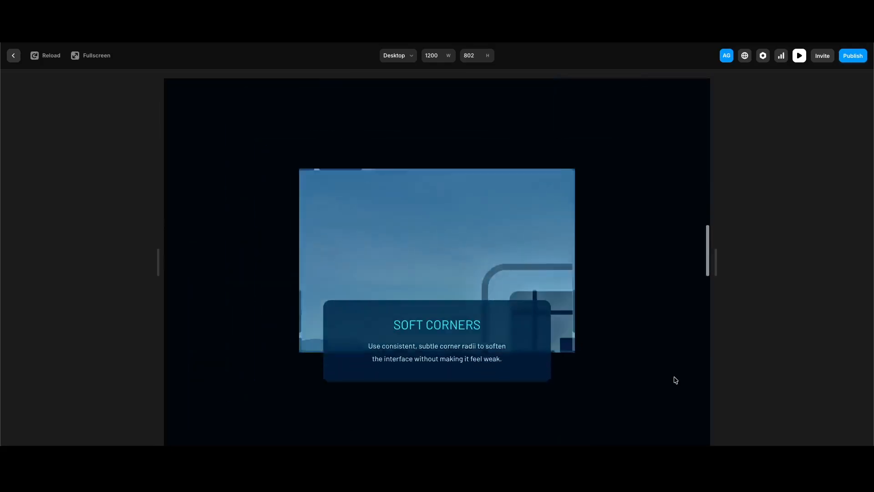
scroll(674, 379, "down", 5)
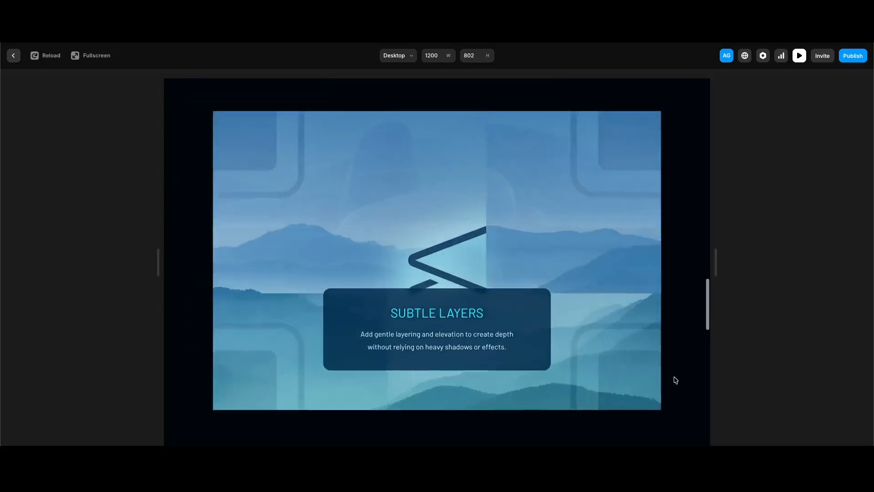
scroll(675, 379, "down", 5)
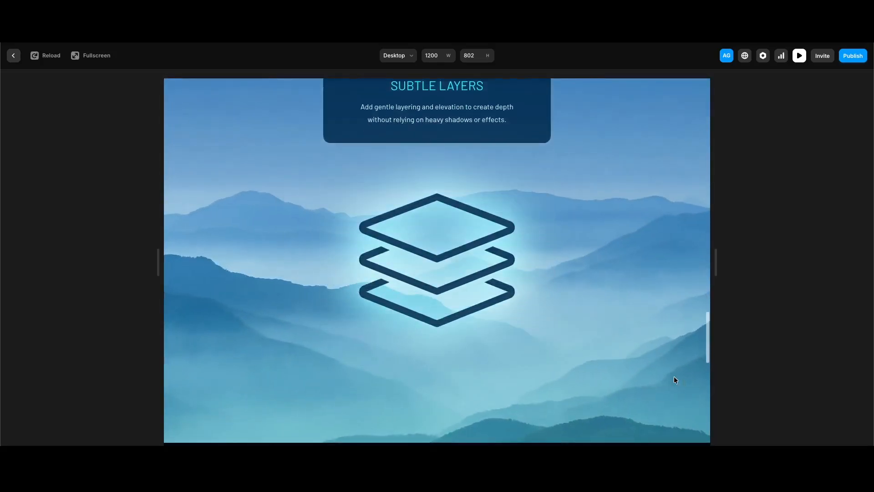
scroll(674, 380, "down", 5)
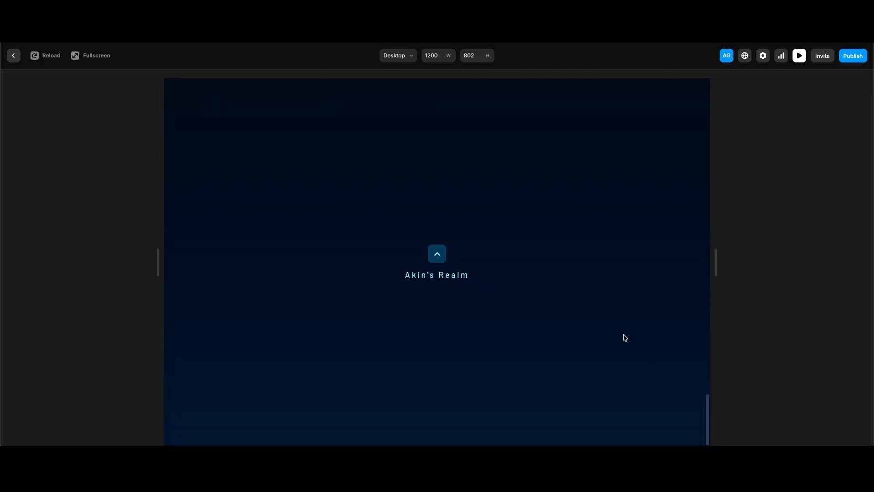
left_click(438, 253)
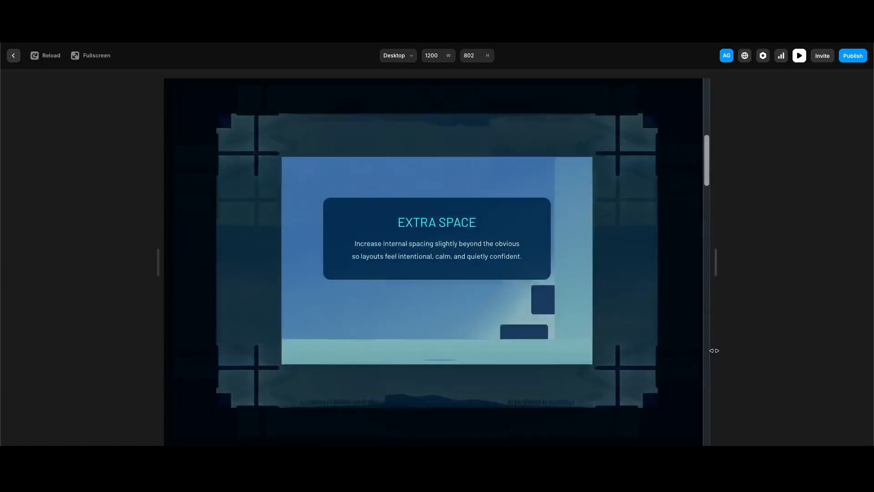